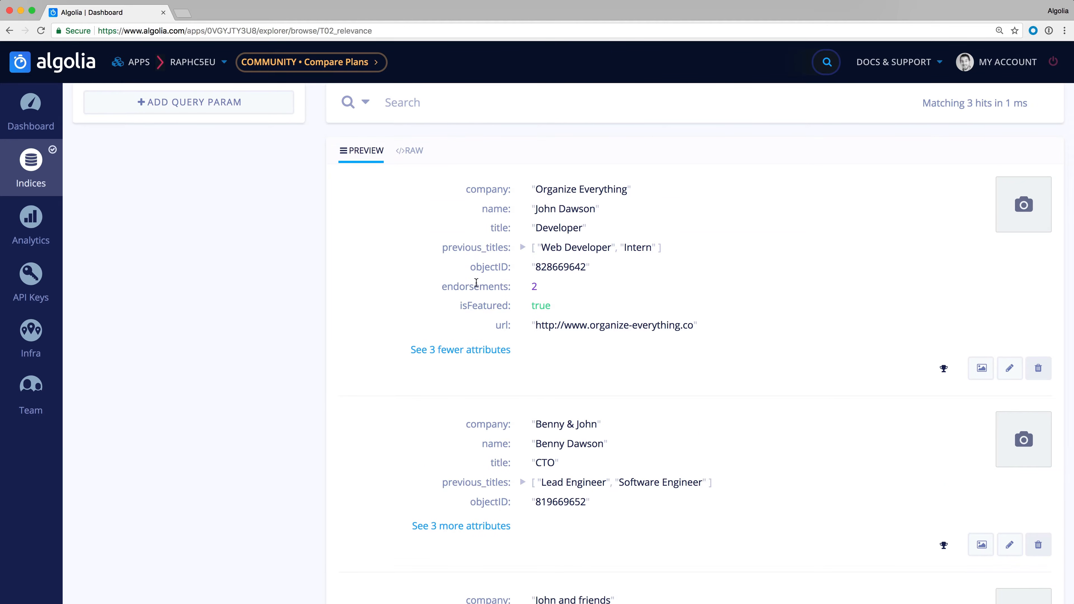
- Expand the hidden attributes of the Benny & John and John and friends records to examine their endorsements and isFeatured values
left_click(461, 526)
scroll(359, 443, "down", 3)
scroll(360, 444, "down", 3)
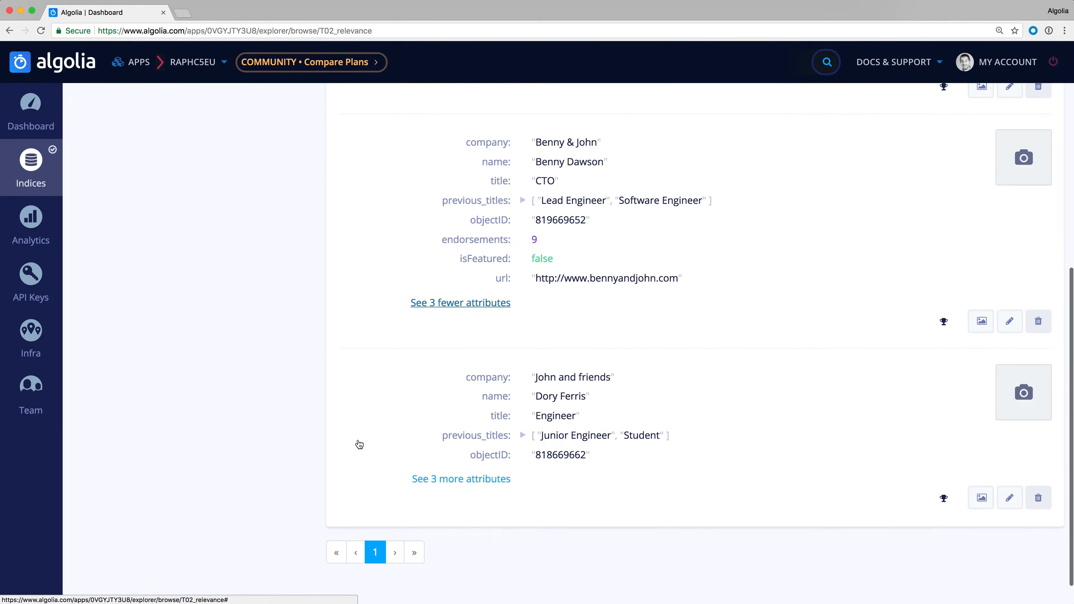
left_click(423, 480)
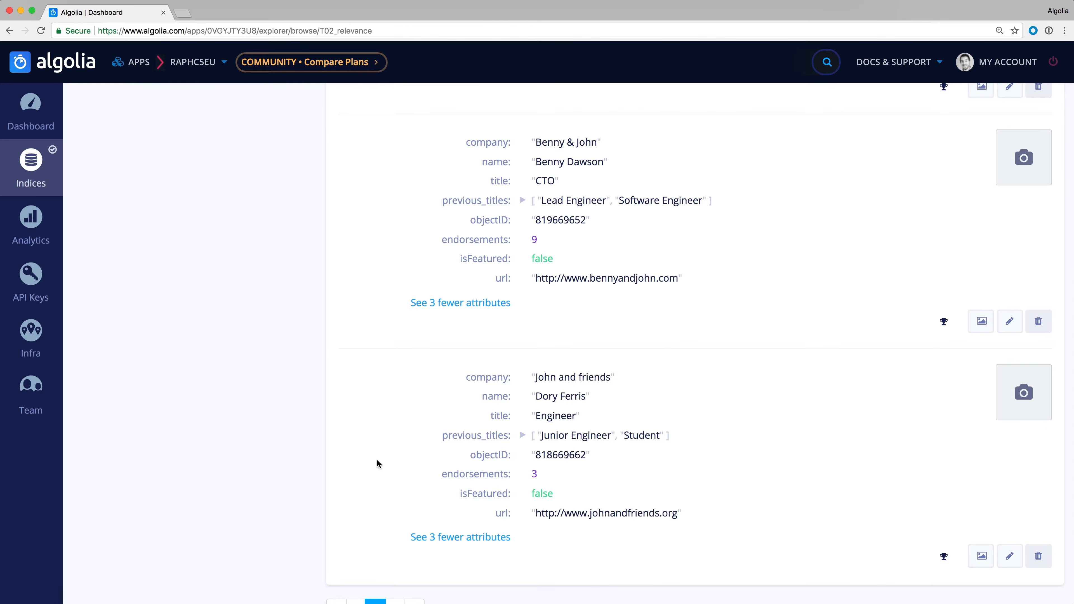
scroll(375, 458, "up", 8)
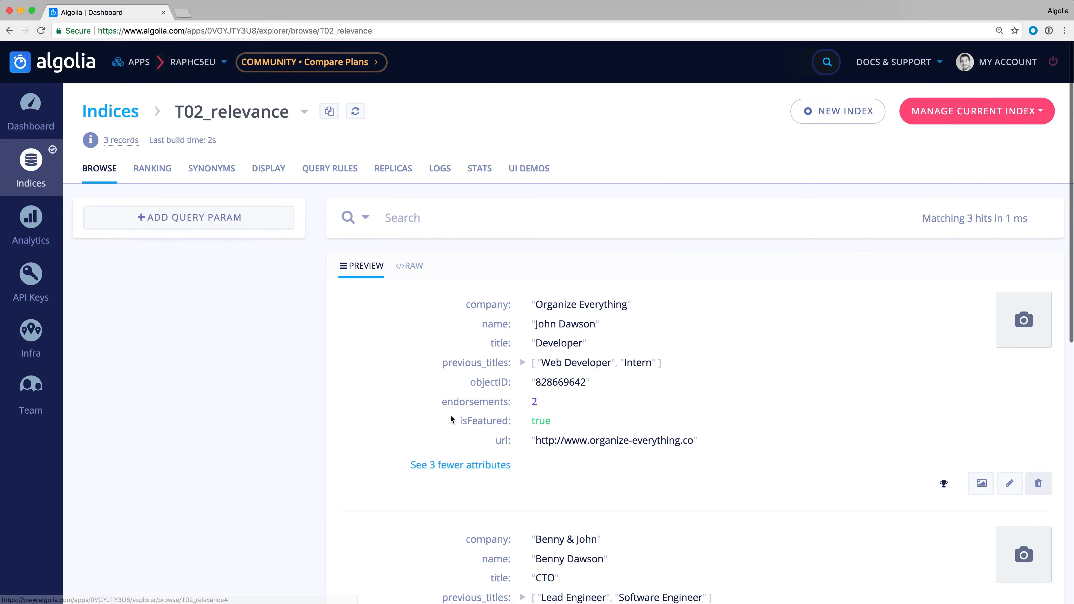
- Add endorsements as a descending custom ranking attribute in the T02_relevance index's ranking settings and save the change
left_click(165, 169)
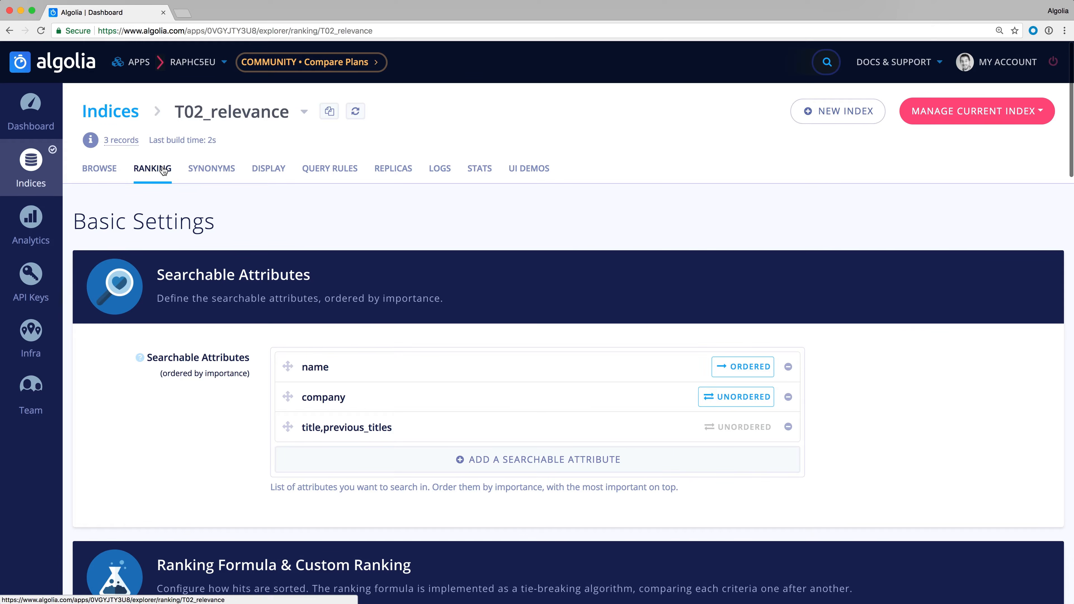
scroll(170, 471, "down", 5)
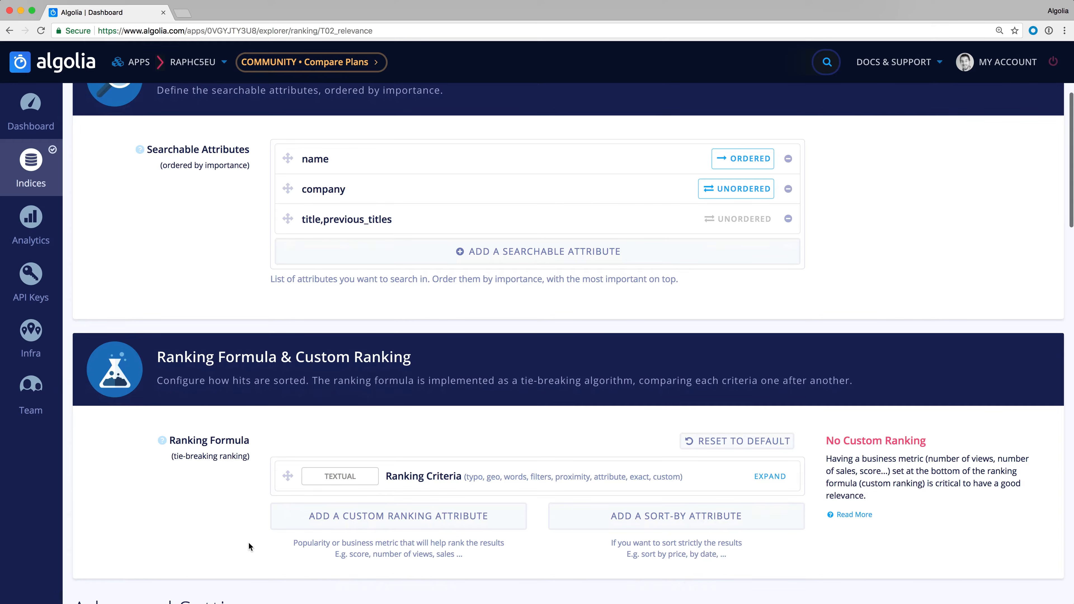
left_click(332, 521)
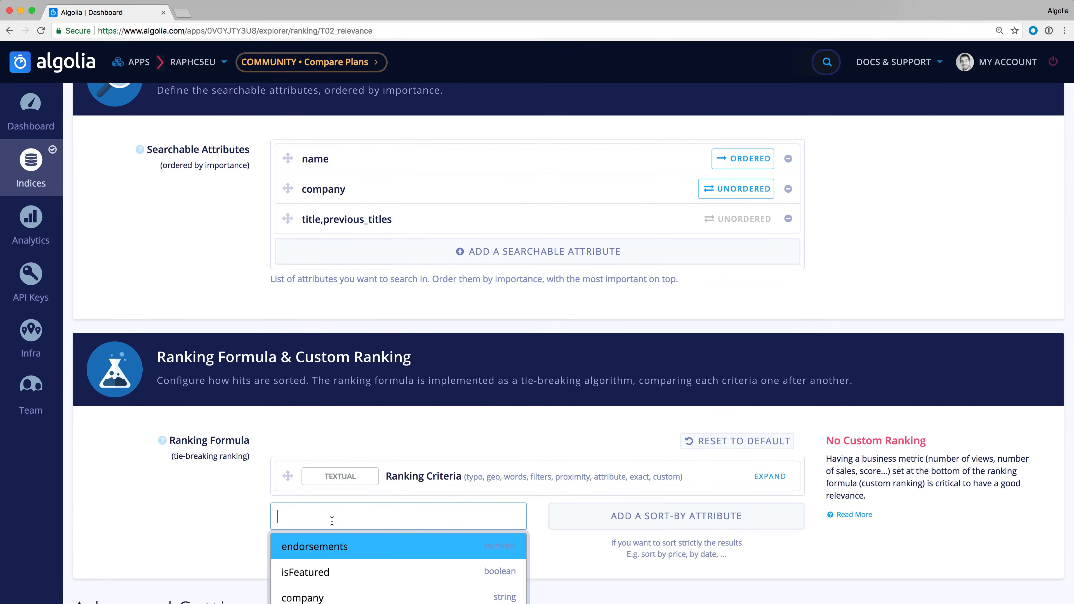
left_click(326, 546)
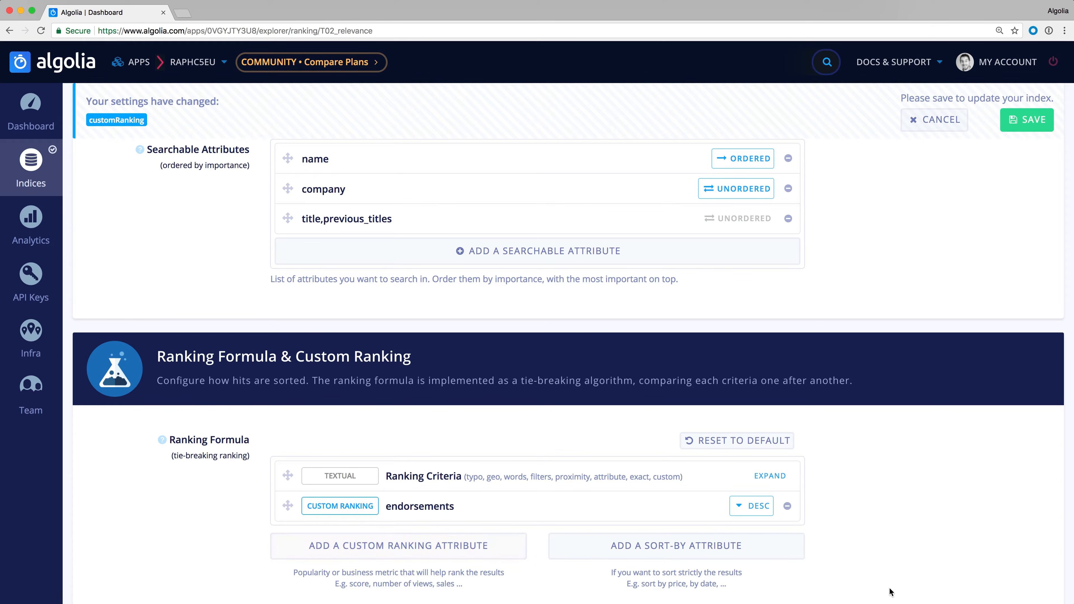
left_click(748, 507)
left_click(746, 508)
left_click(1023, 128)
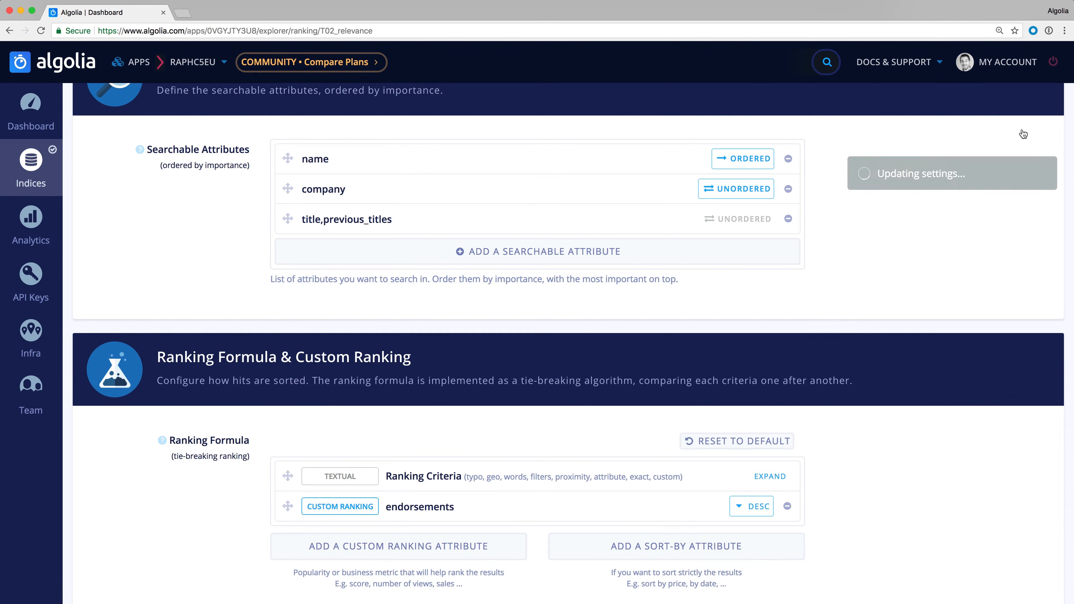
- Browse the index records and examine their order by endorsements without a search query
scroll(917, 264, "up", 2)
scroll(916, 265, "up", 3)
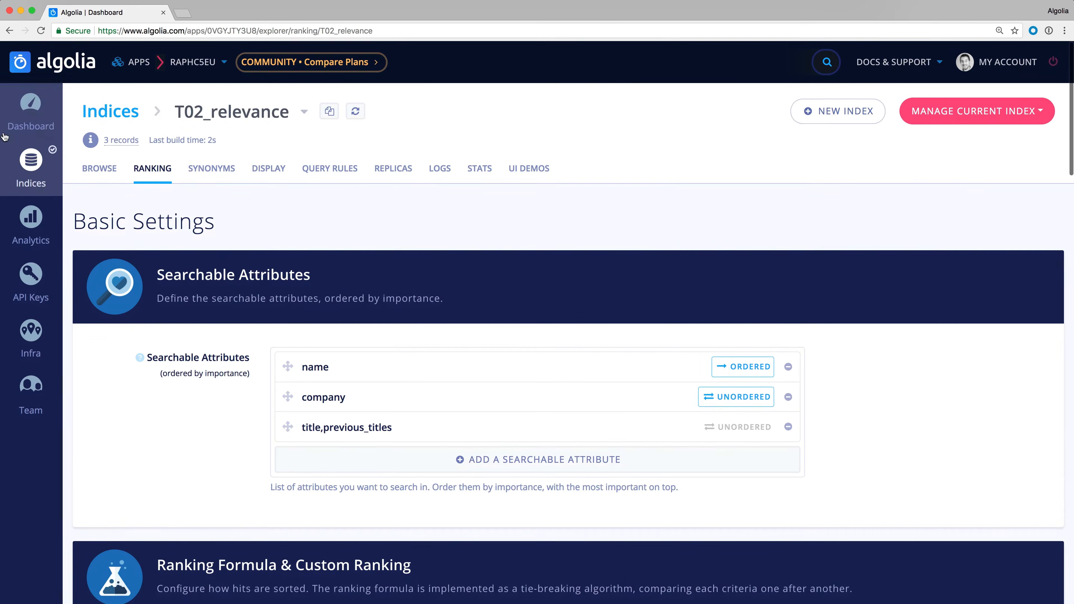
left_click(99, 168)
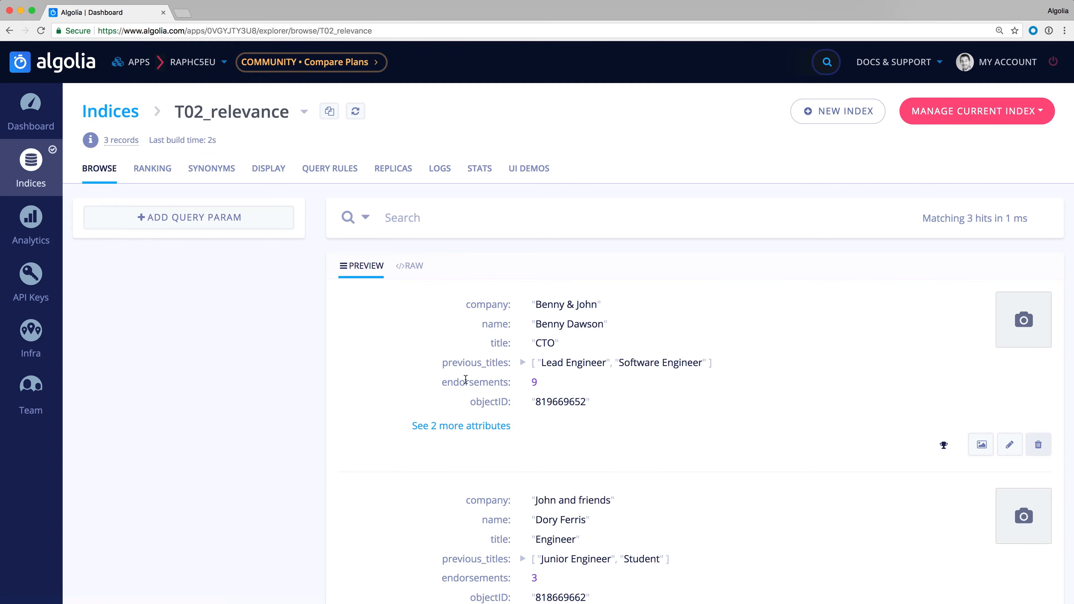
scroll(452, 379, "down", 4)
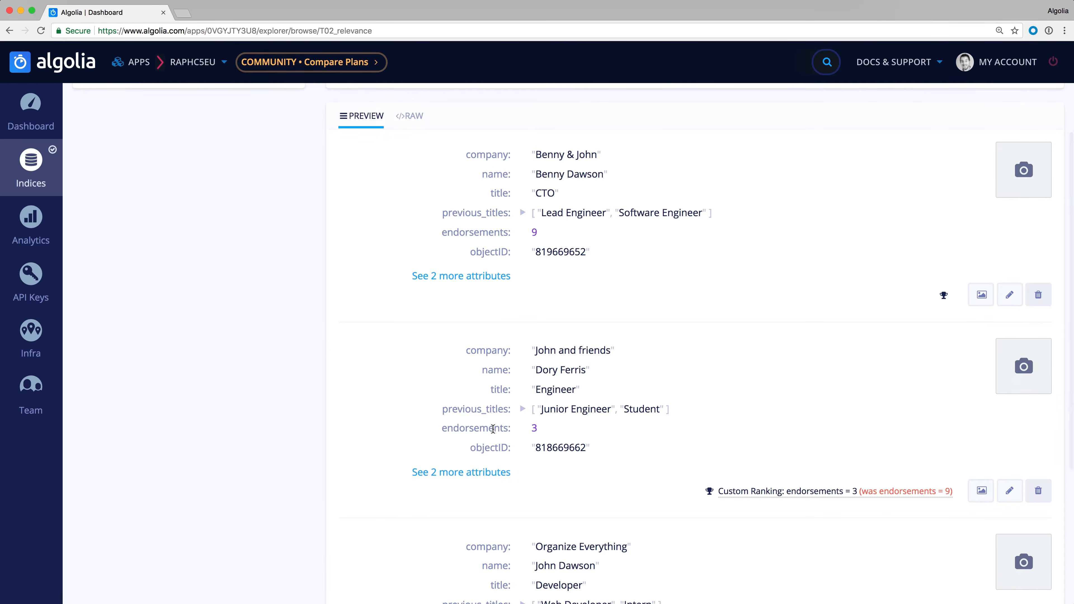
scroll(356, 445, "down", 1)
scroll(356, 444, "down", 4)
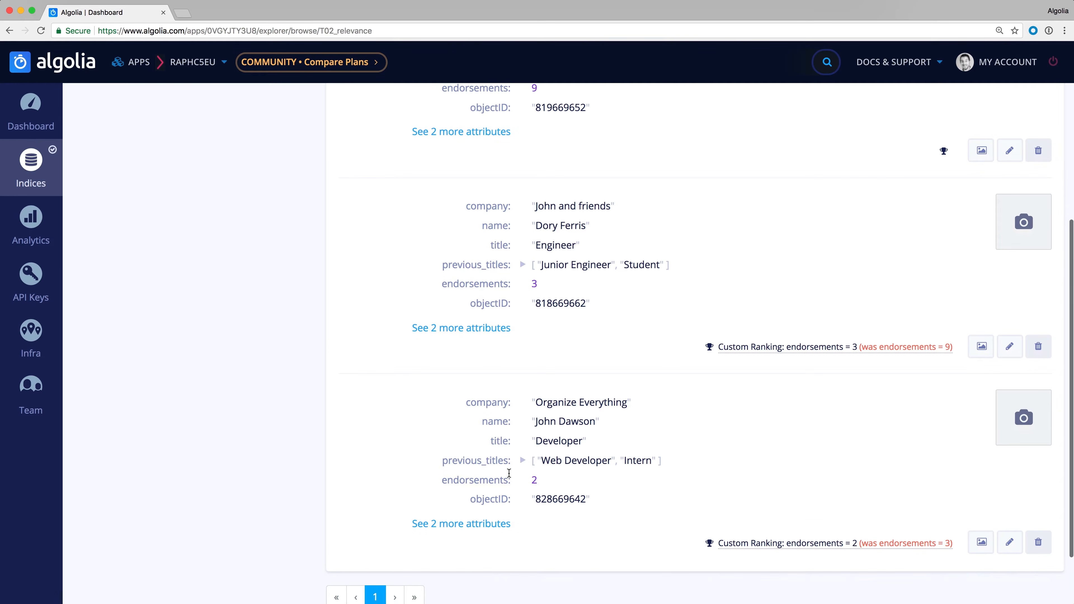
scroll(388, 464, "up", 9)
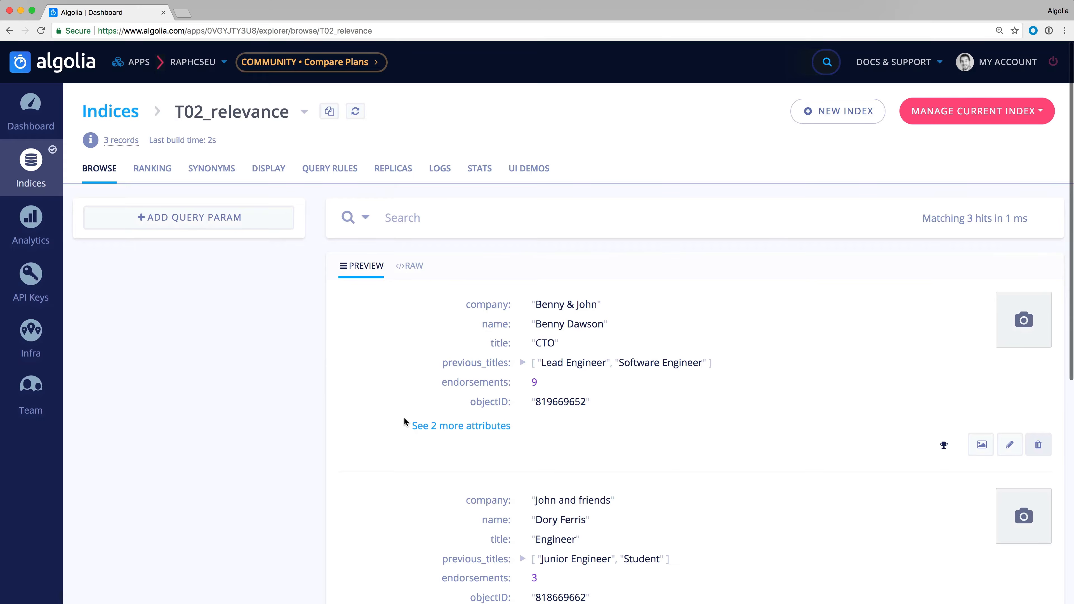
- Search the records for the first name of the Organize Everything developer and examine how the matches are ranked
left_click(457, 211)
type("john")
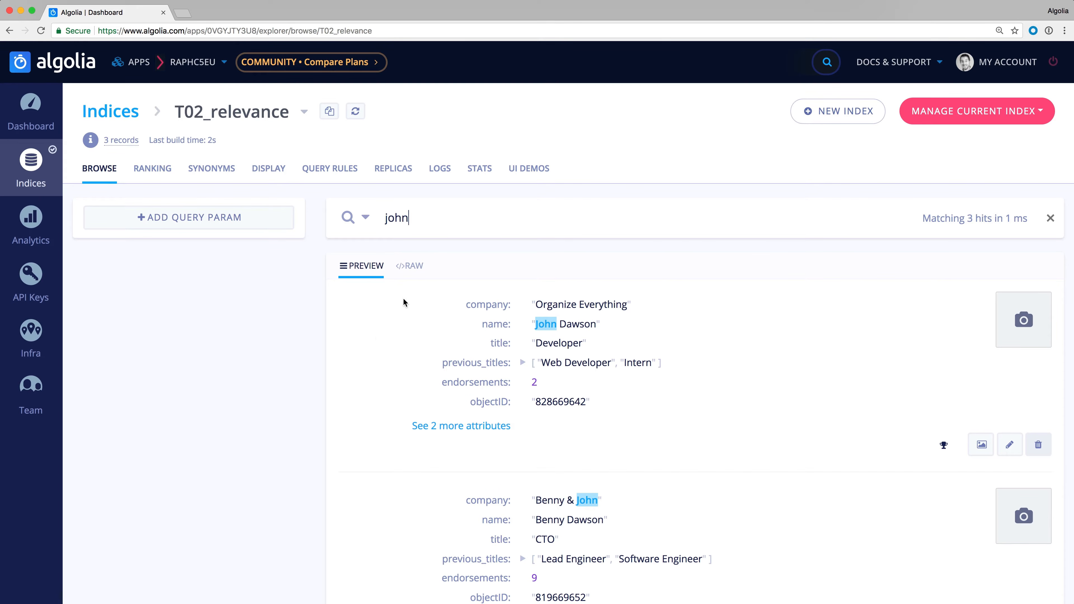
scroll(360, 368, "down", 1)
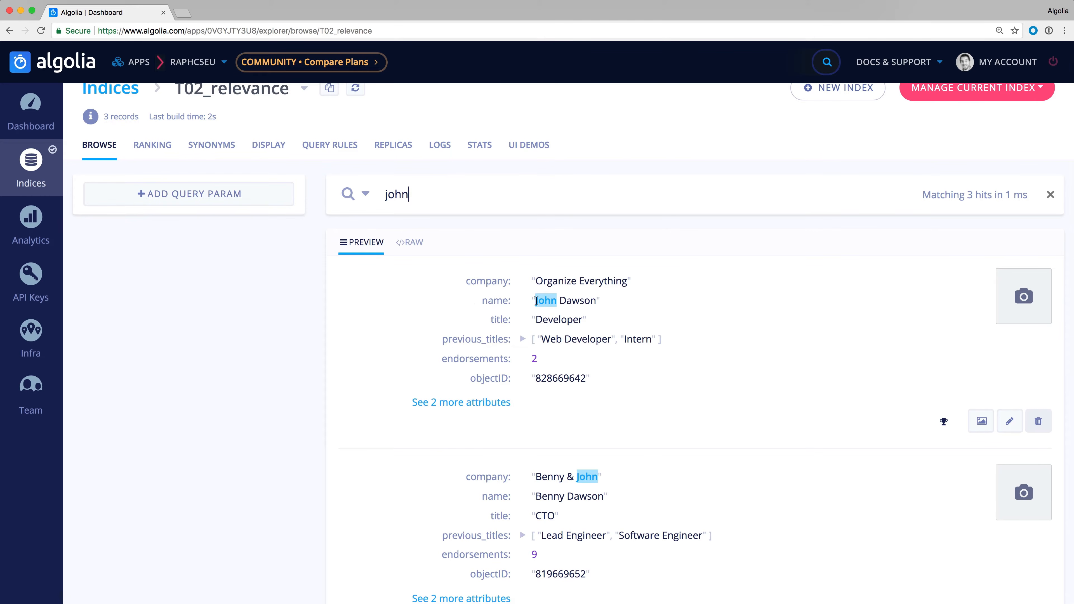
scroll(333, 520, "down", 5)
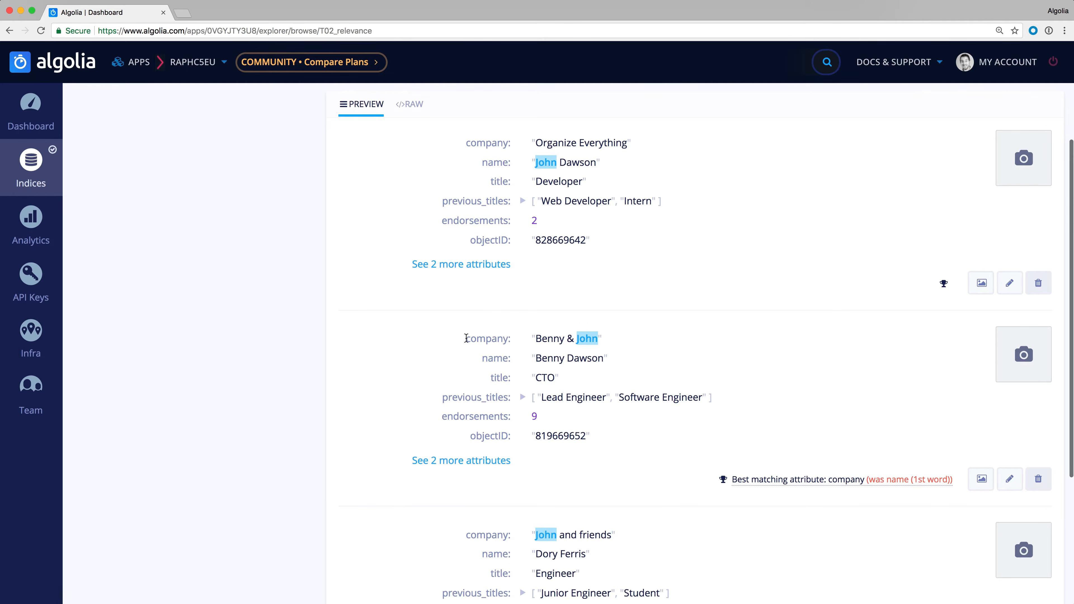
scroll(466, 339, "down", 3)
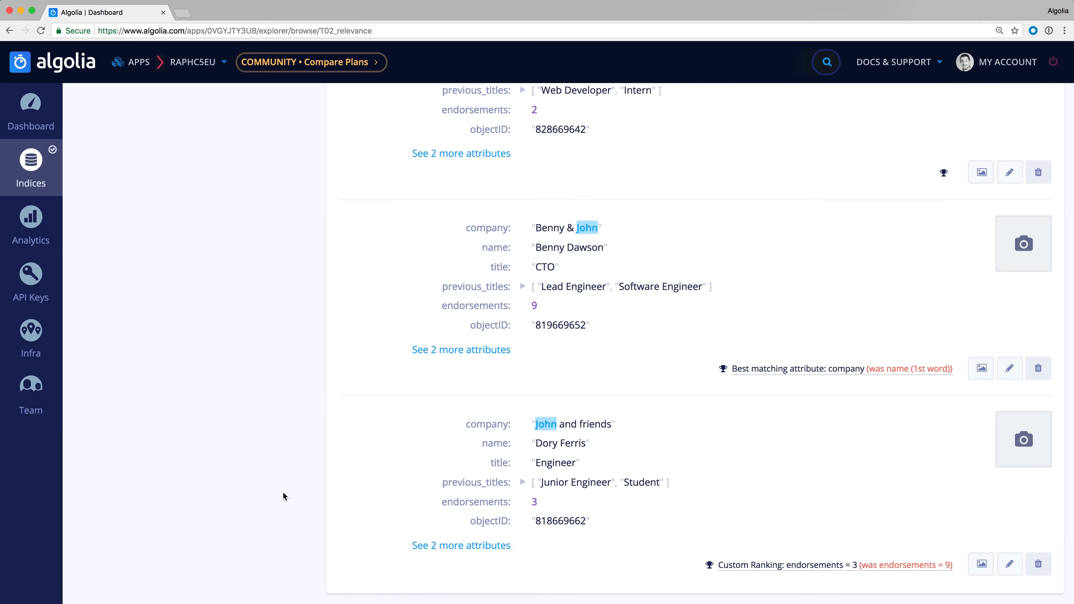
- Search the records for the surname of the Benny & John CTO, check the ranking, and clear the query
scroll(283, 493, "up", 6)
double_click(406, 219)
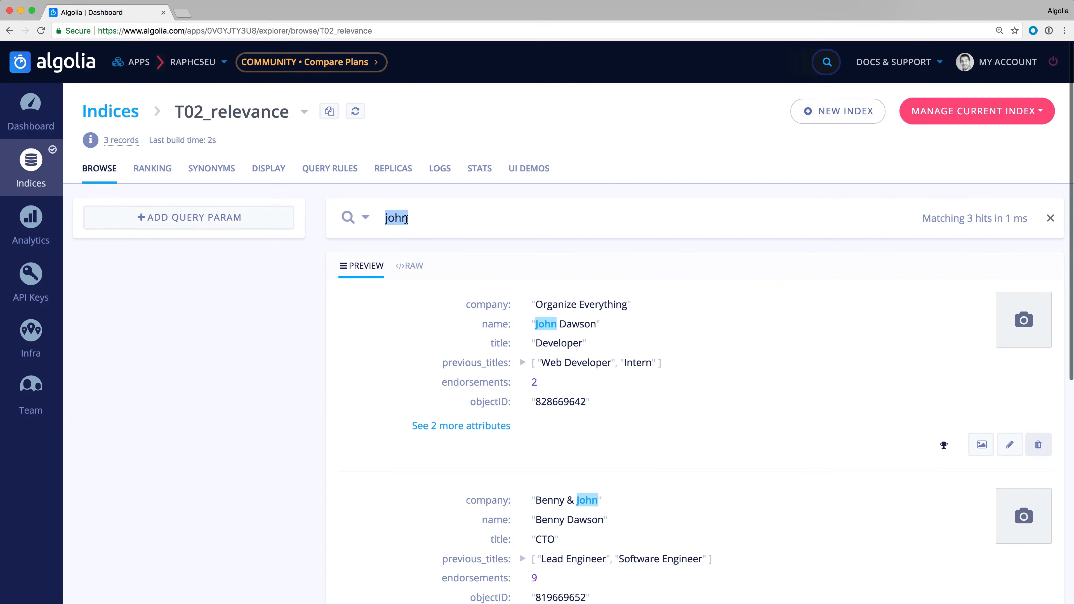
type("dawson")
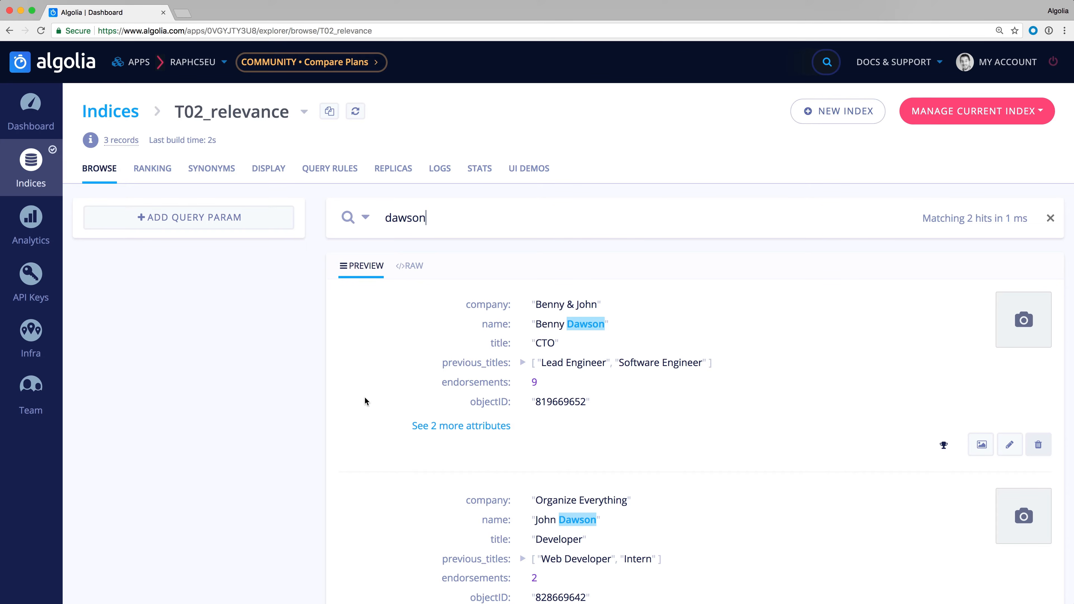
double_click(412, 219)
key("BackSpace")
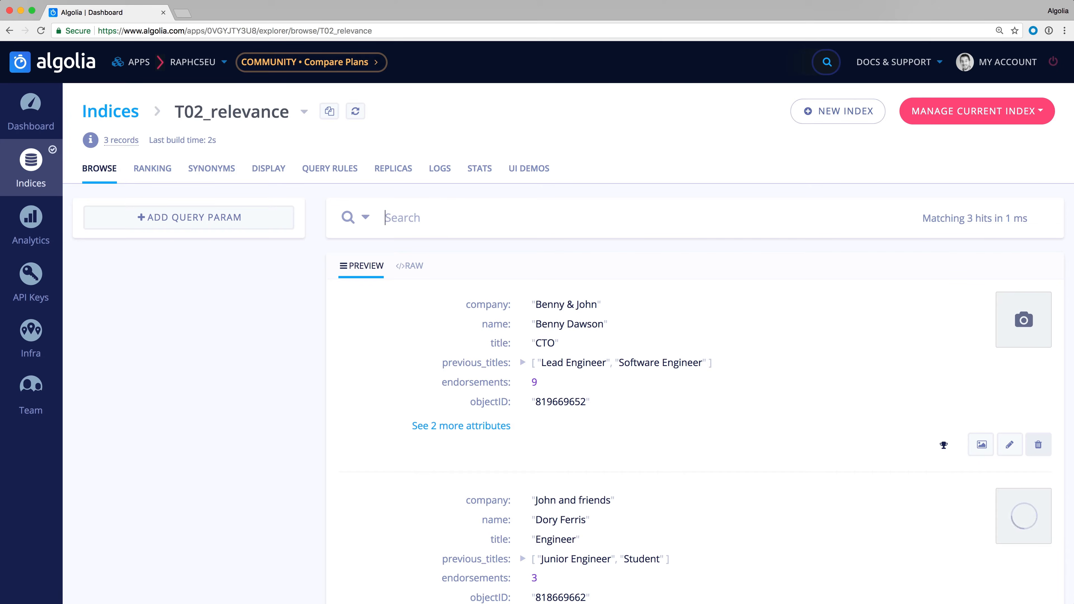
- Add isFeatured as a descending custom ranking attribute, place it above endorsements in the ranking formula, and save the settings
left_click(152, 168)
scroll(290, 411, "down", 5)
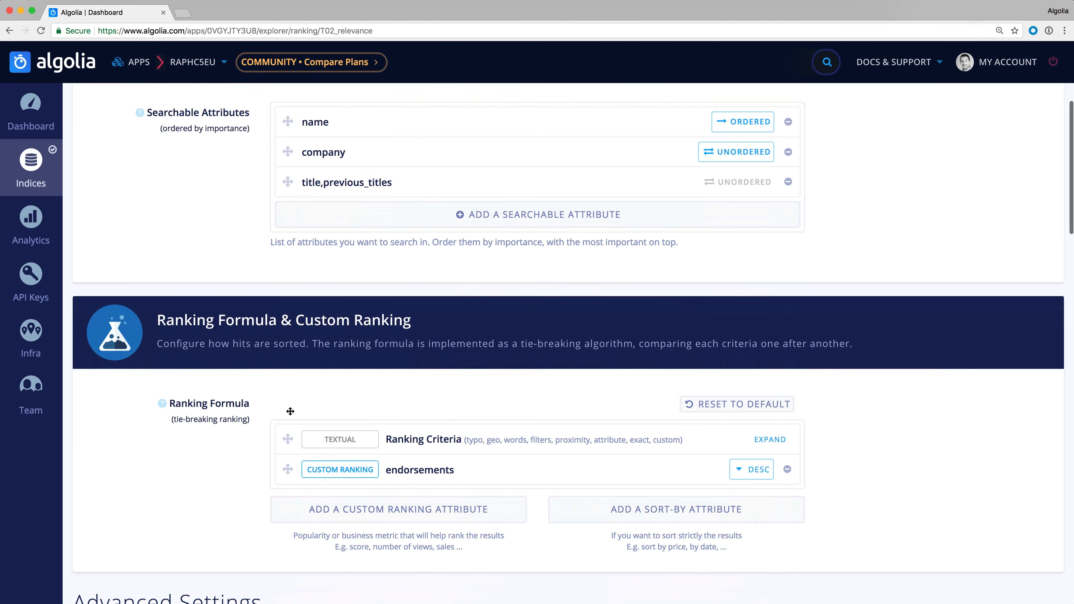
scroll(290, 411, "down", 1)
left_click(313, 492)
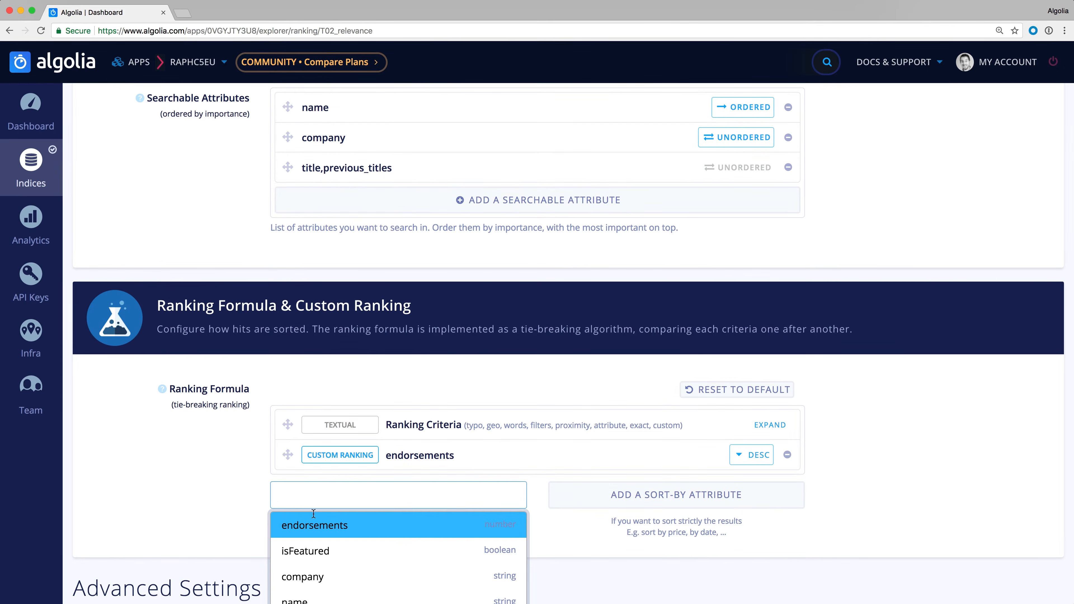
left_click(313, 551)
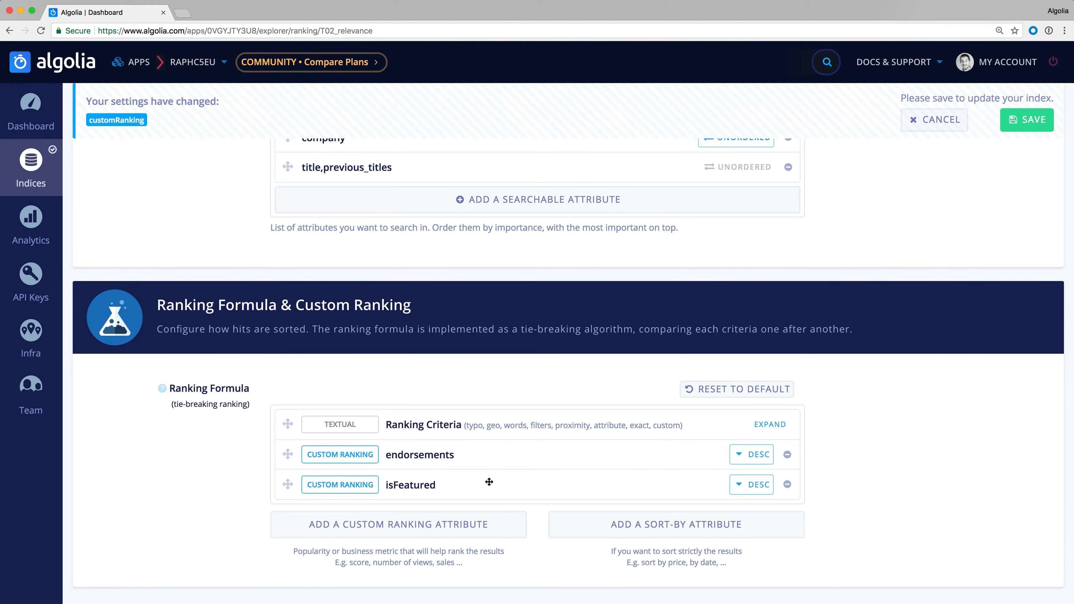
left_click_drag(468, 488, 474, 462)
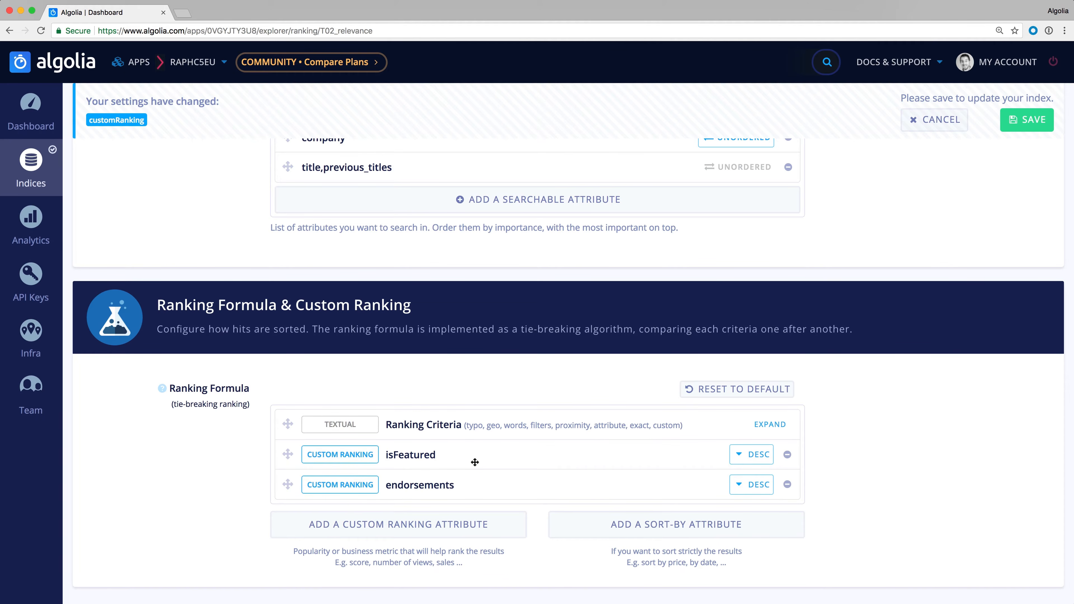
left_click(1037, 124)
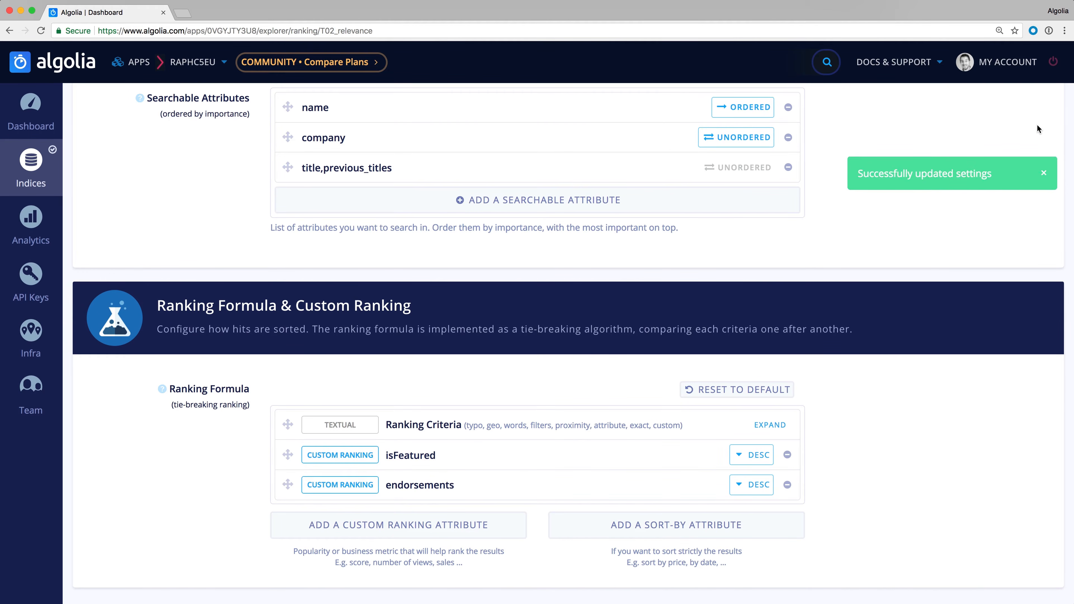
- Browse the index records again and examine their order by isFeatured and endorsements, including the custom ranking notes
scroll(1036, 123, "up", 6)
left_click(107, 162)
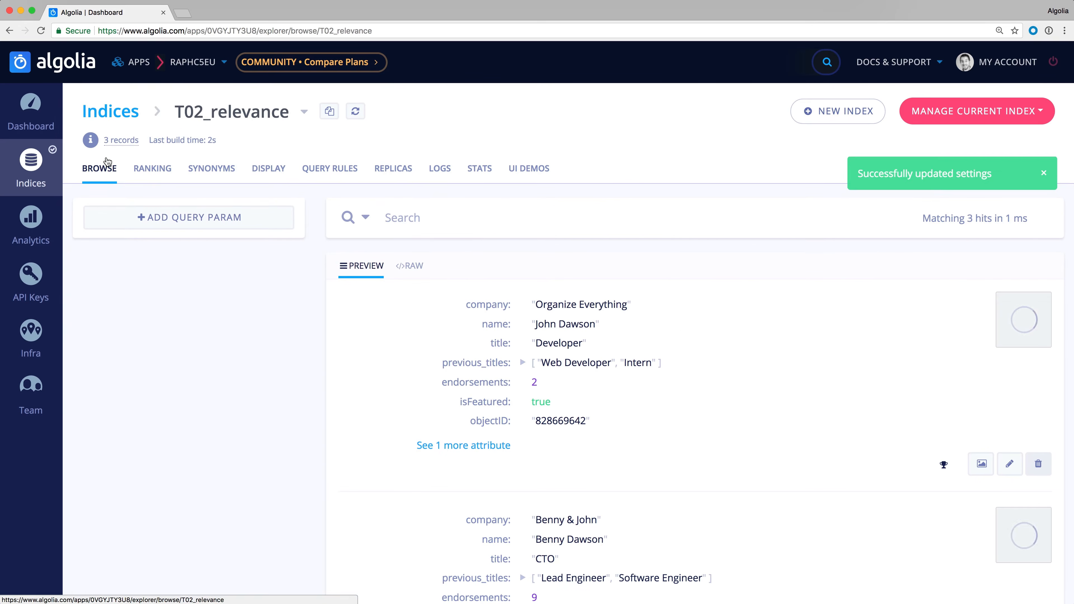
left_click(471, 217)
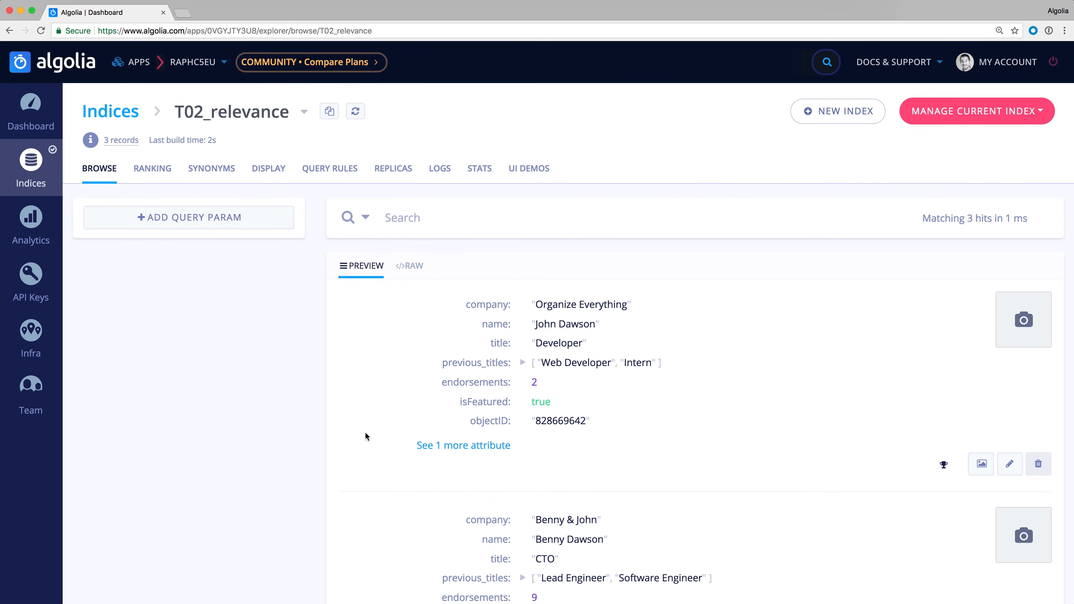
scroll(365, 432, "down", 3)
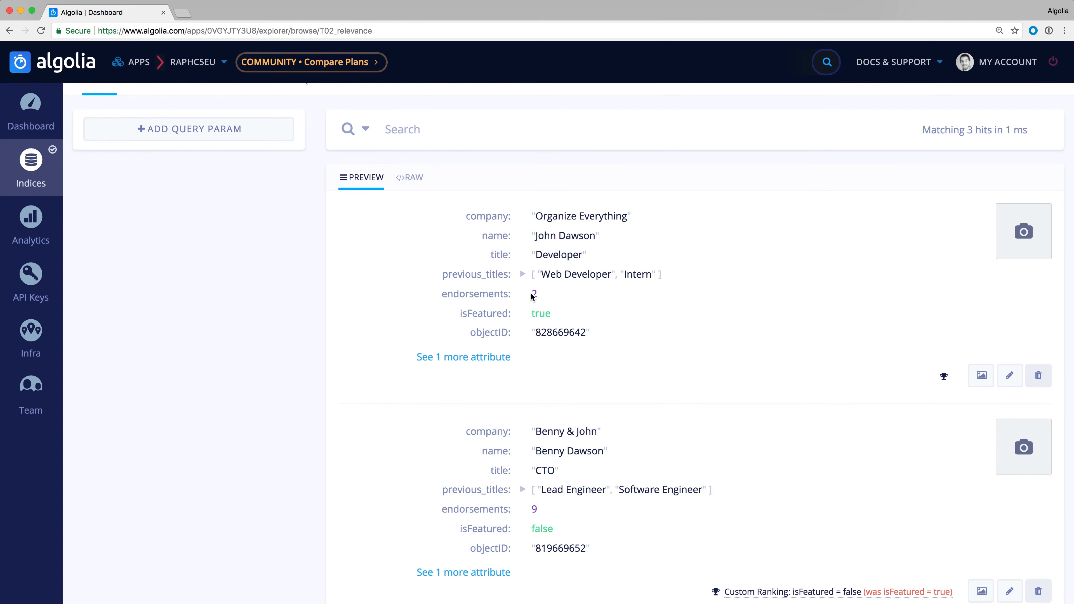
scroll(304, 467, "down", 4)
scroll(305, 467, "down", 2)
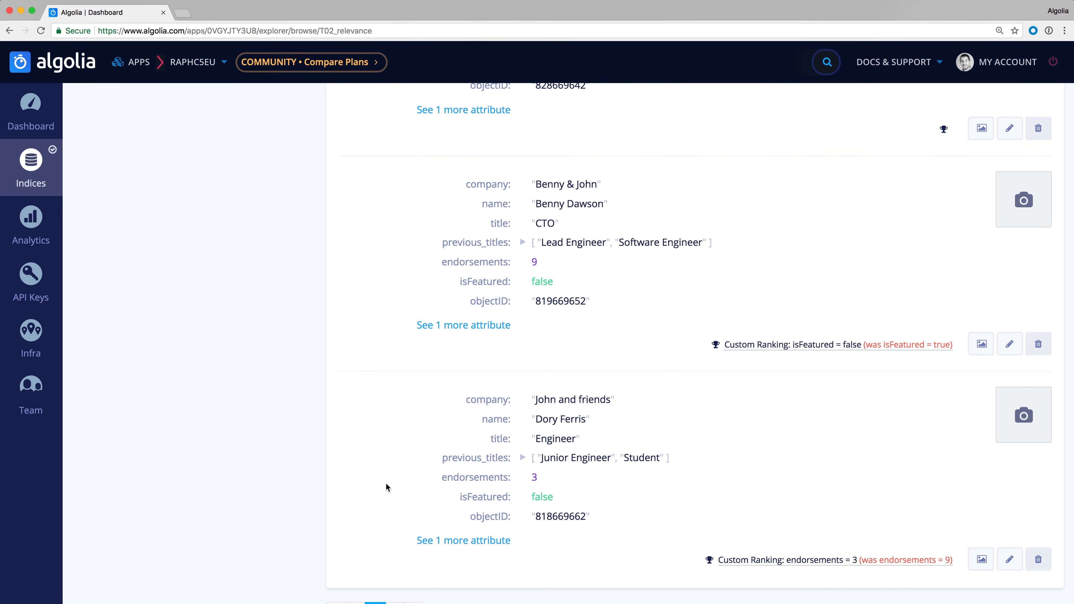
scroll(386, 484, "down", 3)
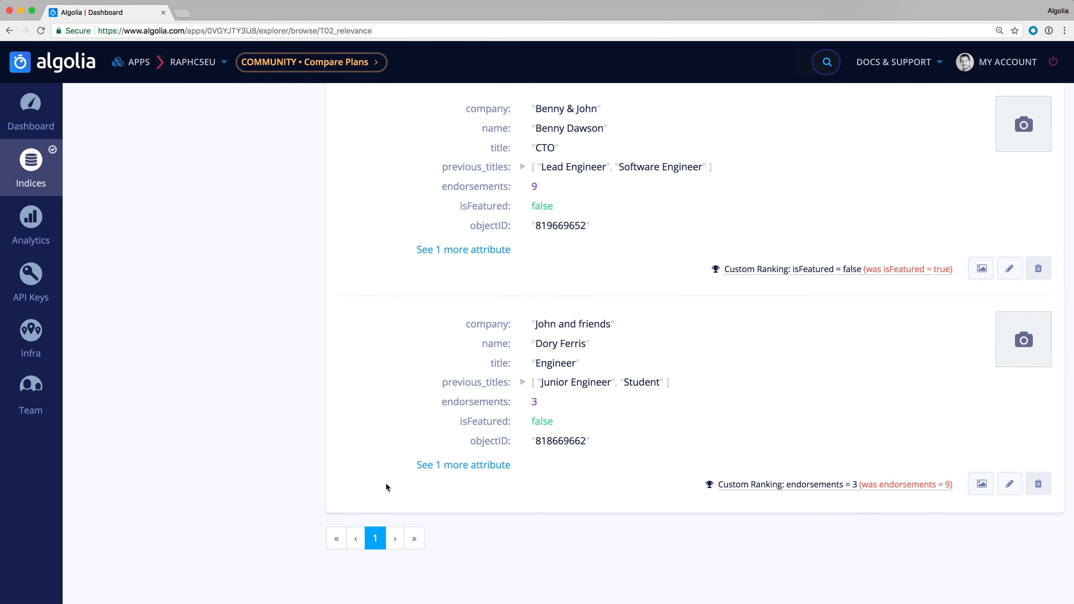
scroll(385, 483, "up", 10)
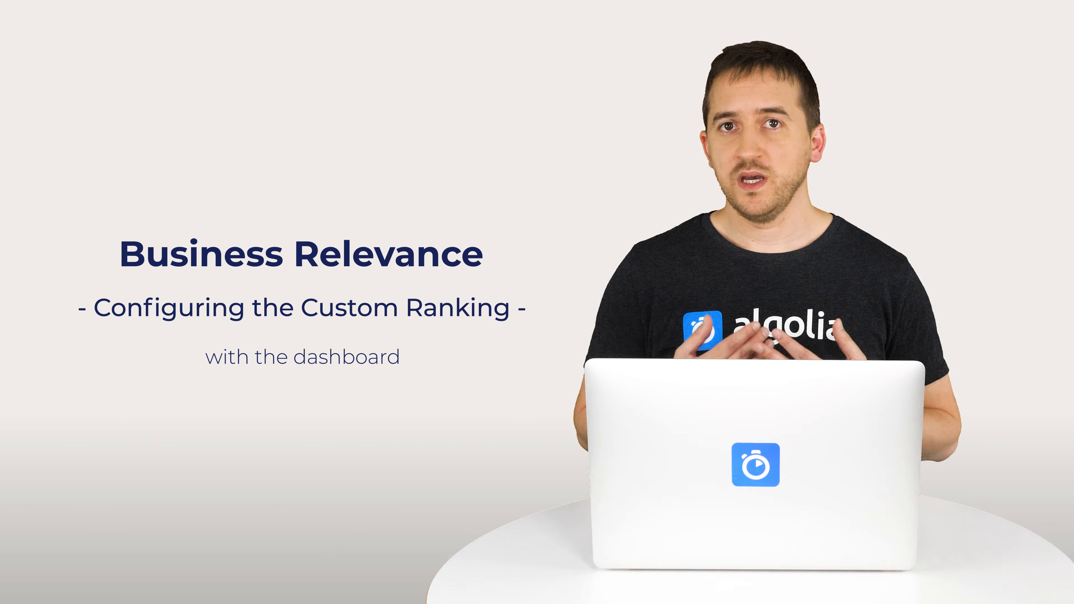